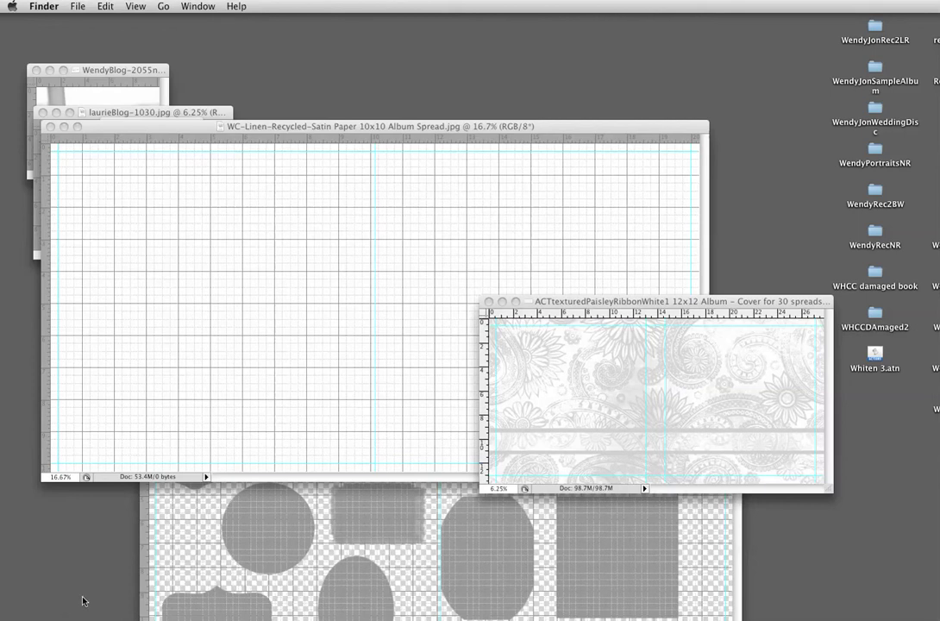
Step: Move the paisley cover aside and shift the placeholder shapes document up and right
drag(588, 302, 616, 212)
click(726, 446)
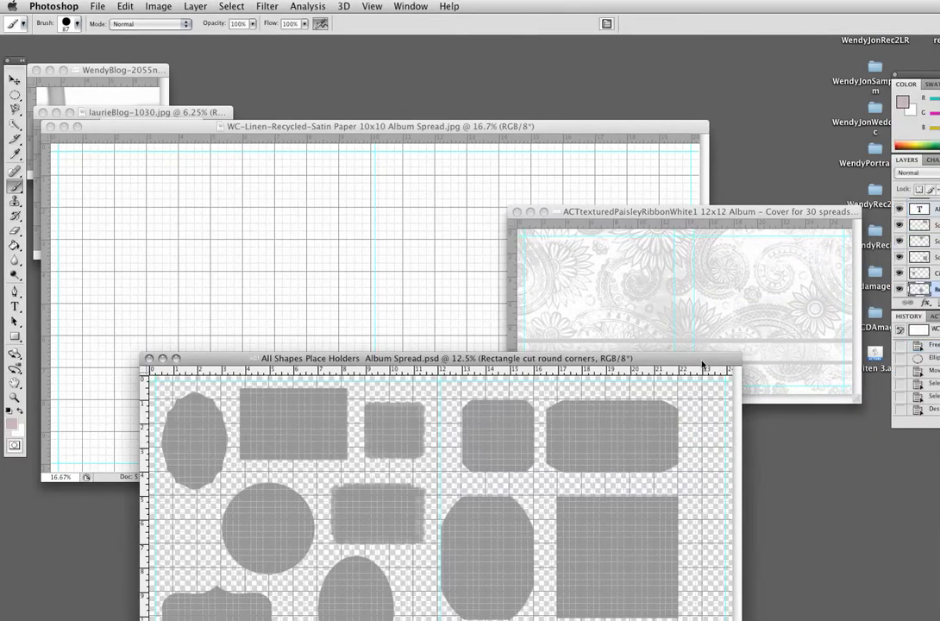
drag(702, 361, 771, 309)
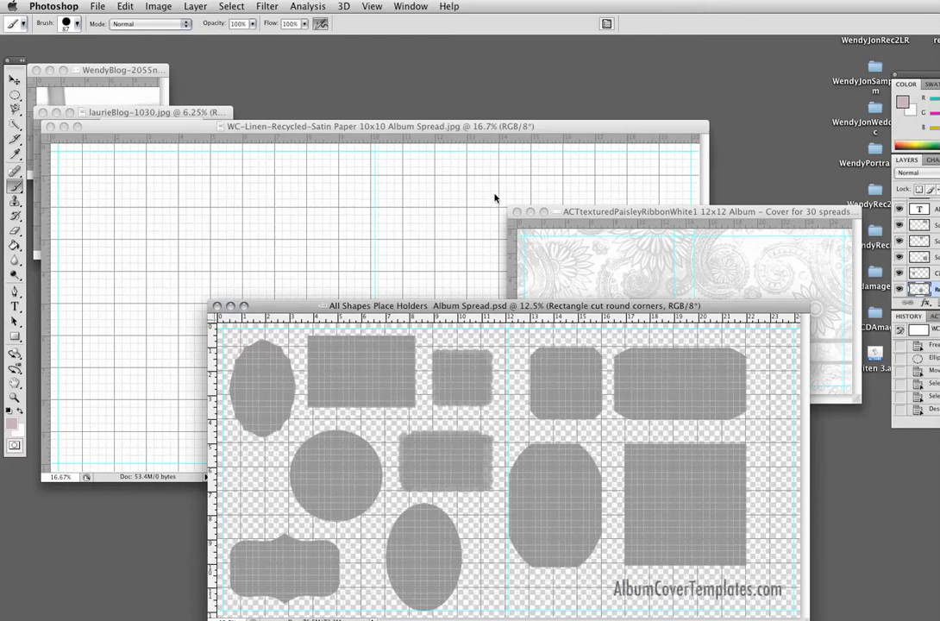
Step: Turn on rulers for the linen spread and lay the paisley cover over its lower right
click(416, 131)
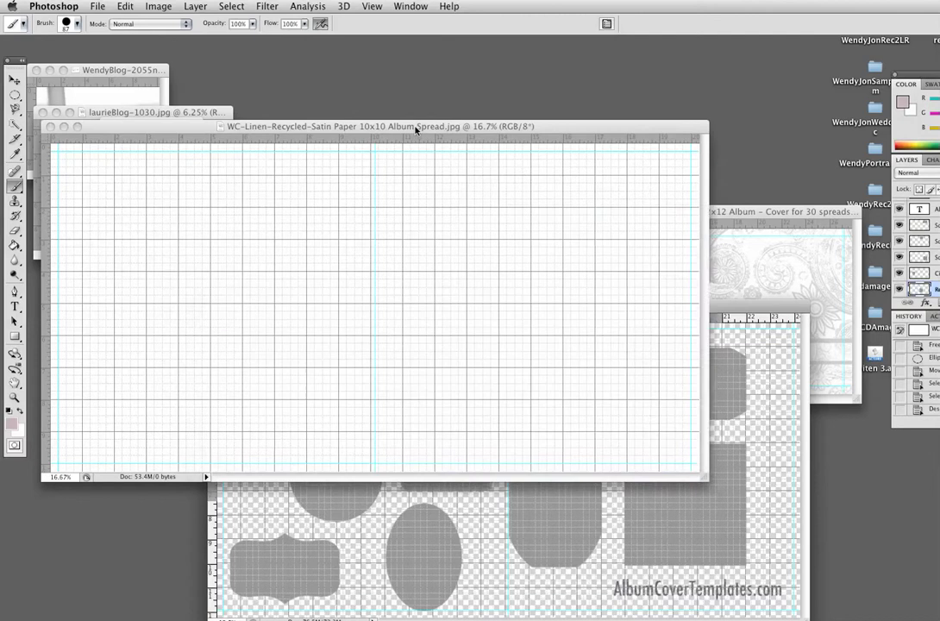
key(super+r)
drag(420, 127, 431, 107)
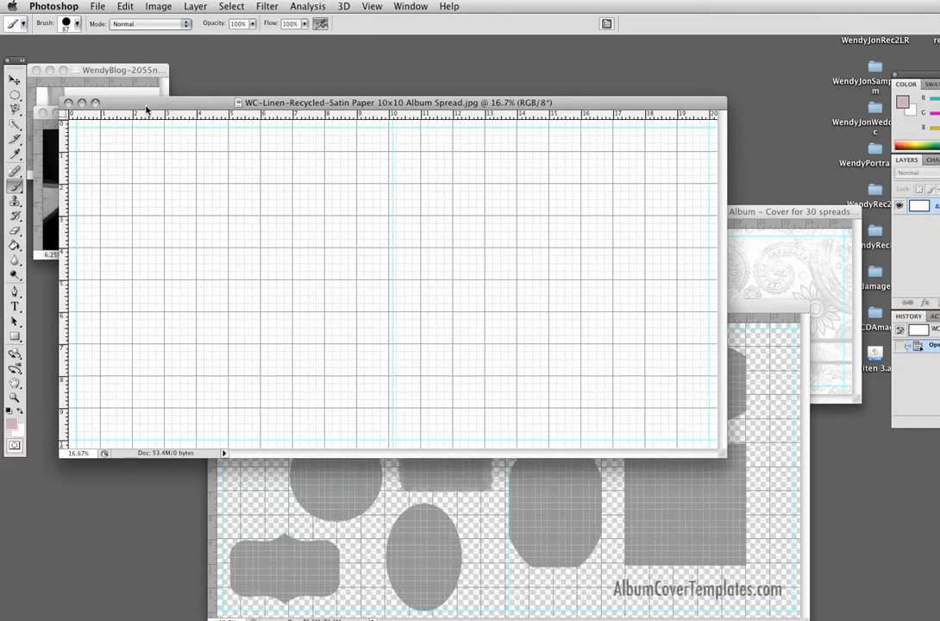
drag(146, 108, 149, 109)
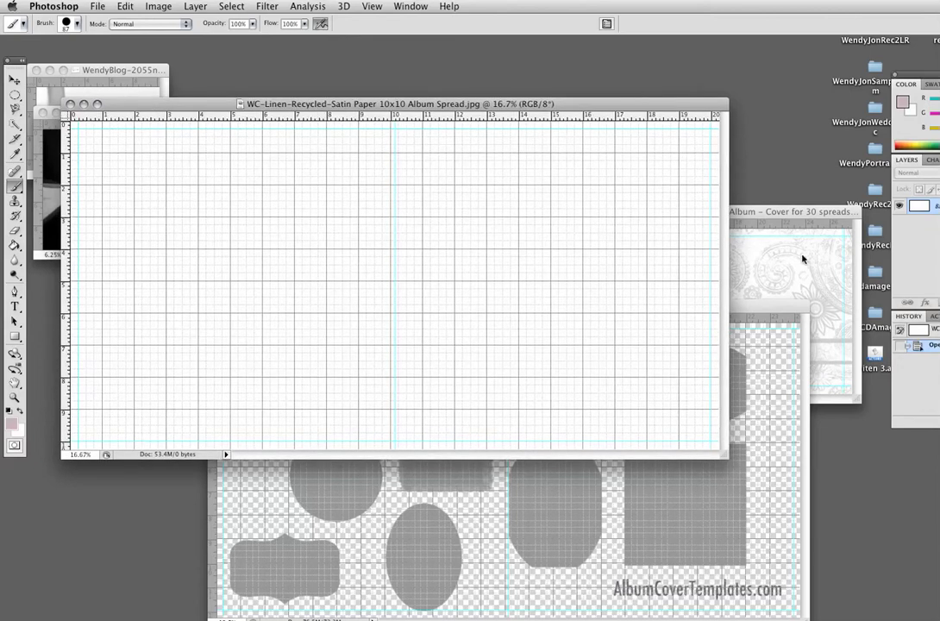
drag(805, 218, 651, 333)
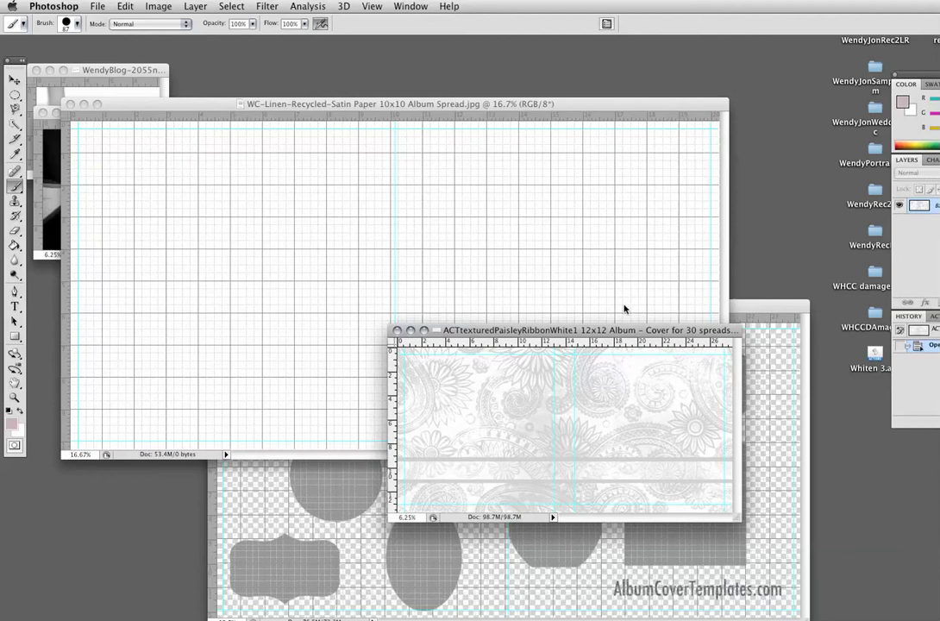
Step: With the Move tool, drag the paisley image onto the linen spread as Layer 1
click(15, 80)
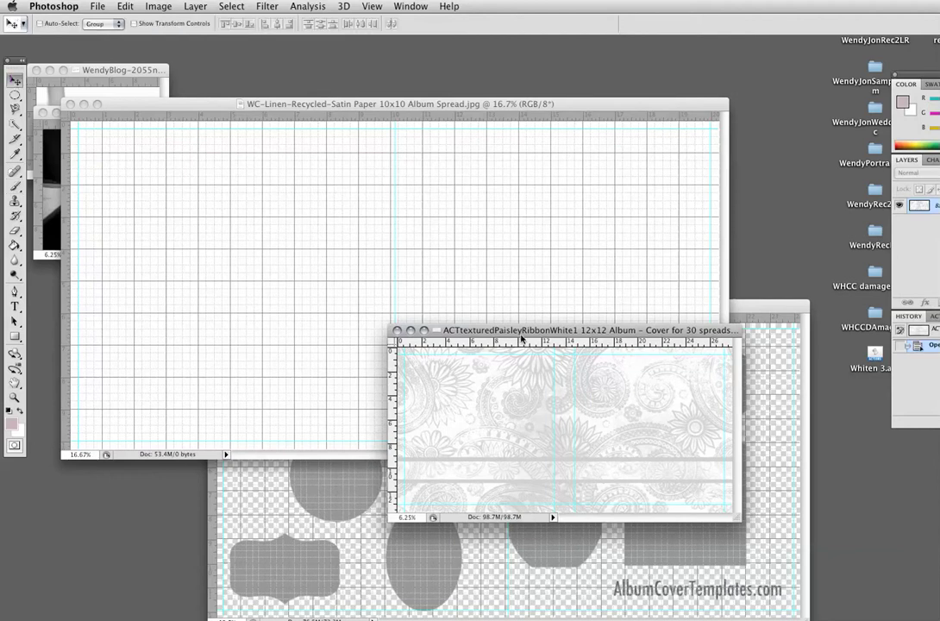
drag(521, 334, 575, 335)
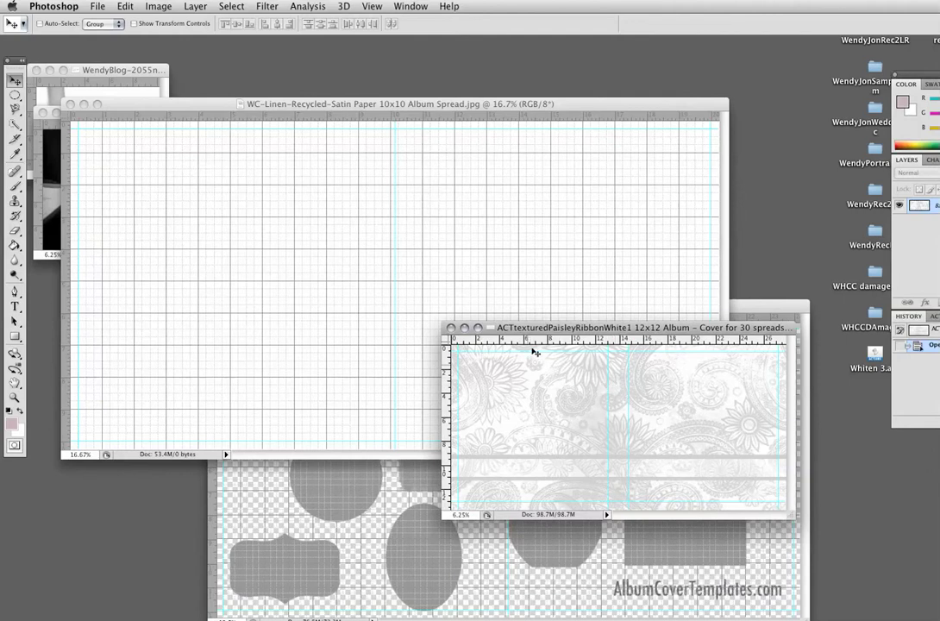
drag(541, 353, 324, 176)
drag(358, 215, 424, 217)
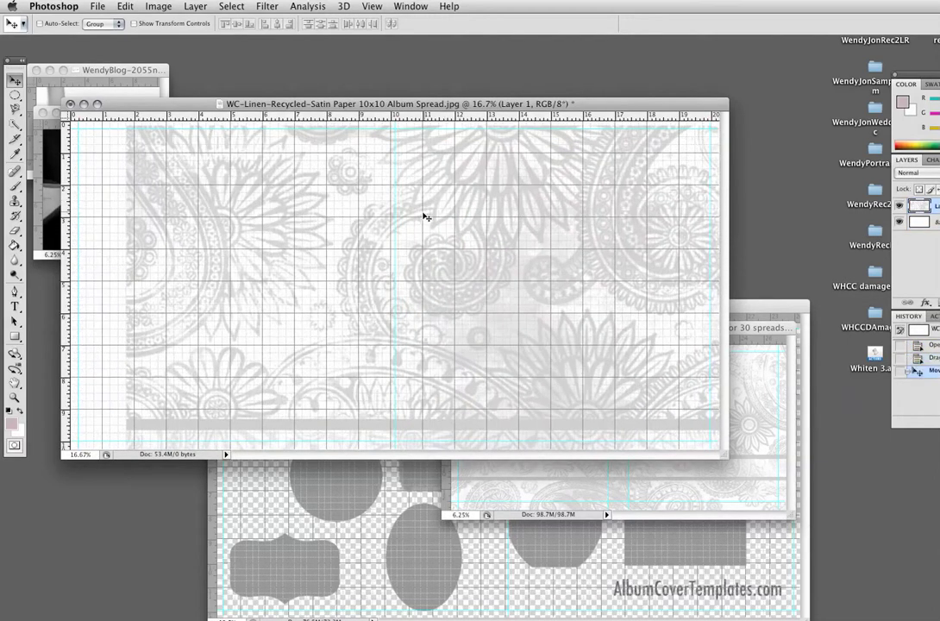
Step: Scale the paisley layer to about 104% and position it to cover the spread
key(ctrl+t)
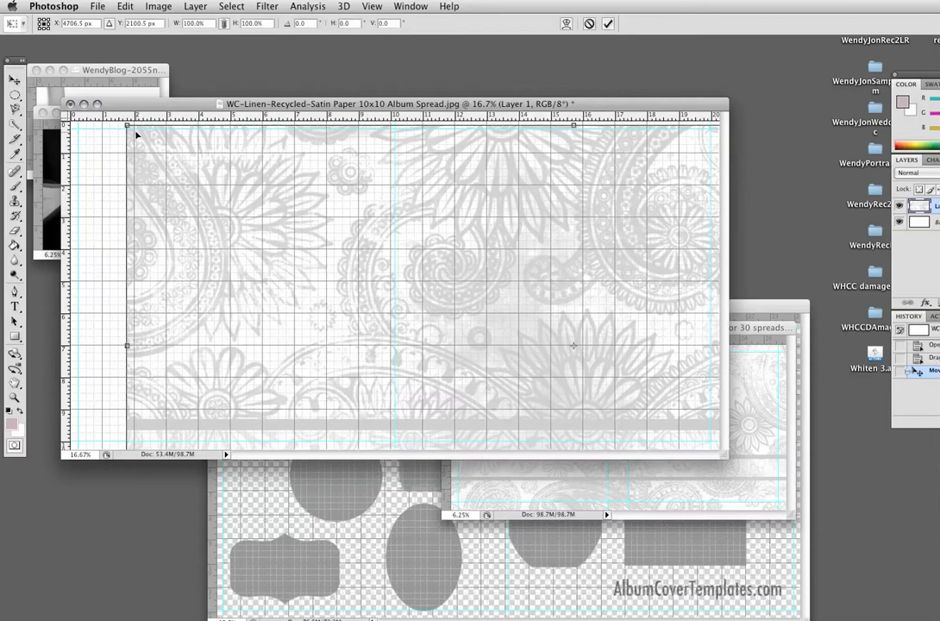
click(125, 7)
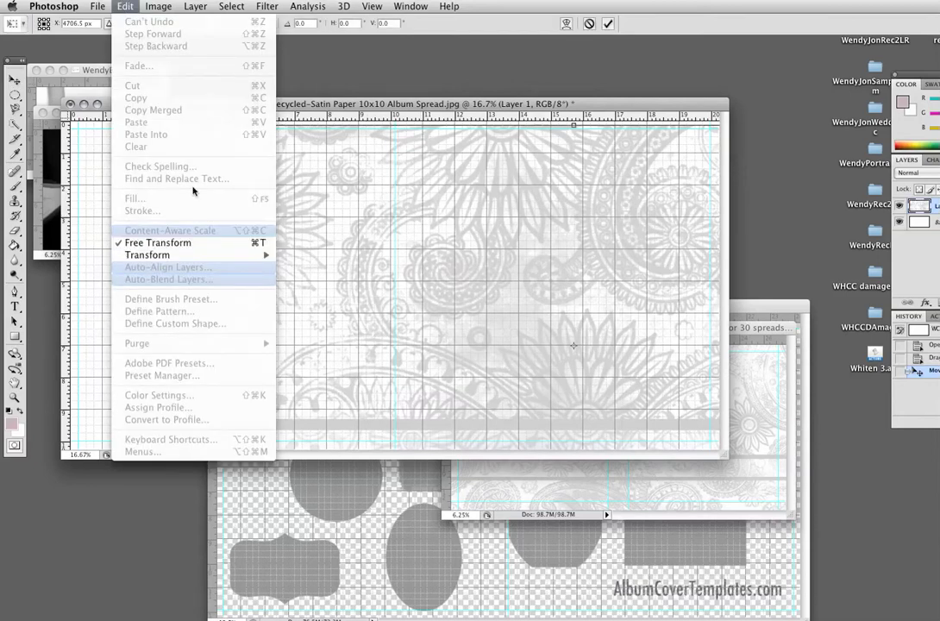
click(107, 136)
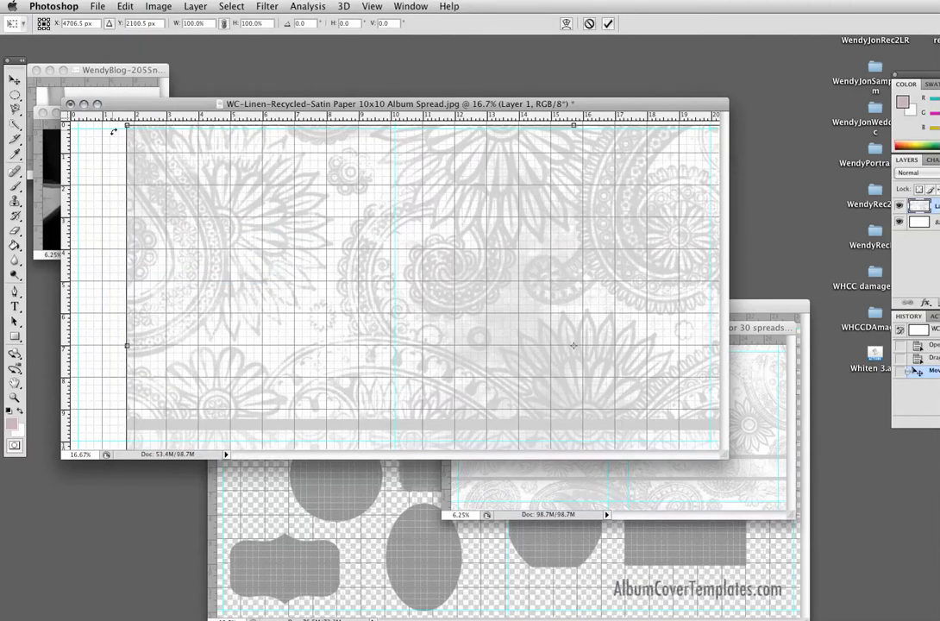
drag(113, 131, 243, 180)
drag(394, 305, 345, 302)
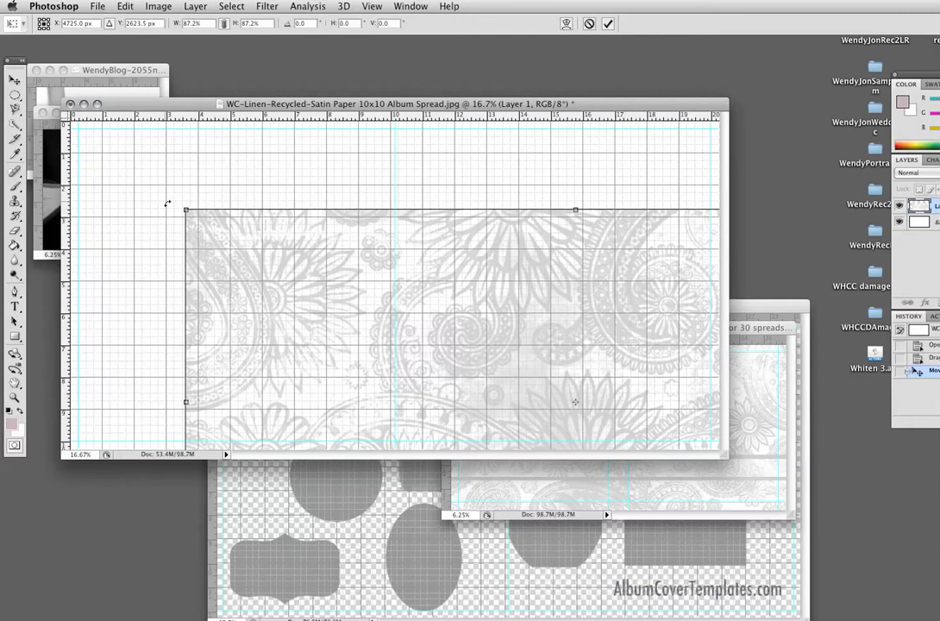
drag(185, 210, 57, 90)
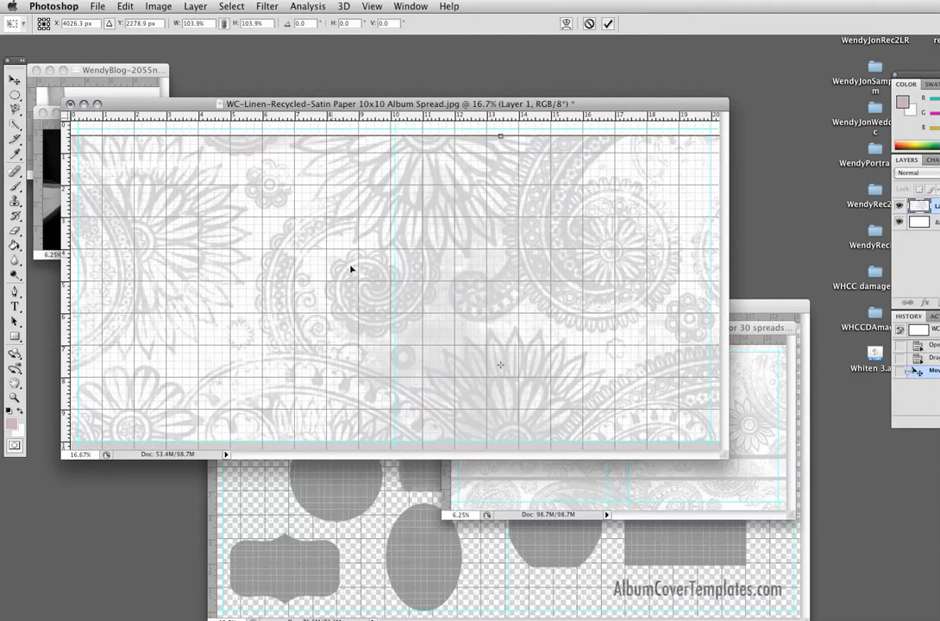
drag(354, 270, 366, 229)
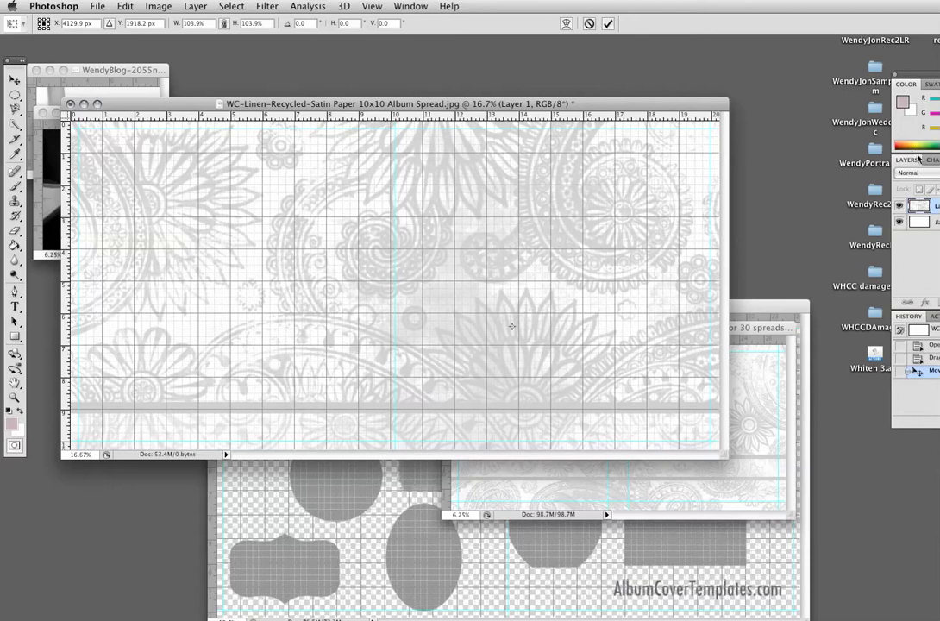
Step: Float the Layers panel and lower the paisley Layer 1 opacity to 40%
drag(905, 159, 755, 161)
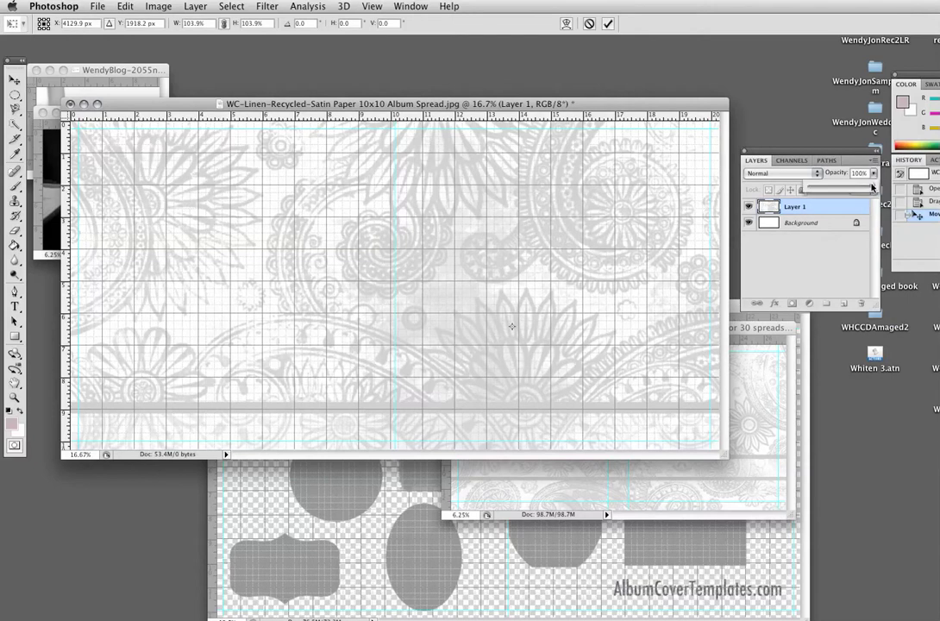
drag(873, 172, 827, 187)
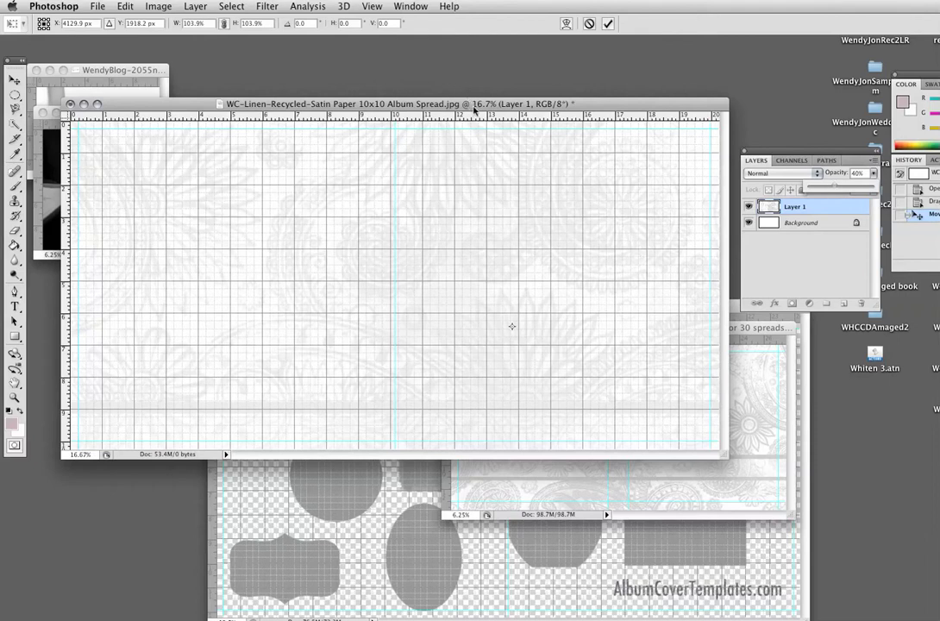
click(810, 212)
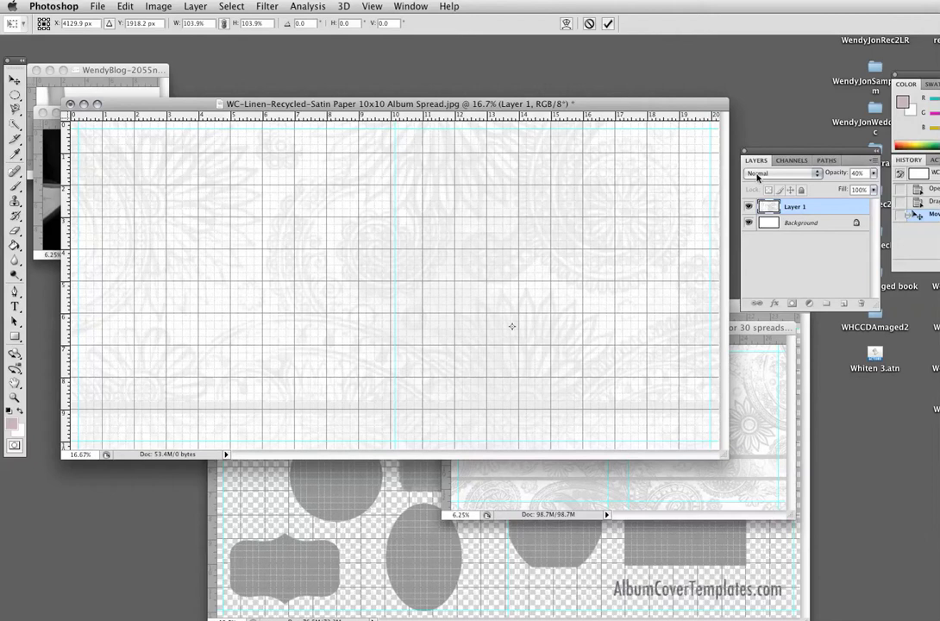
click(125, 7)
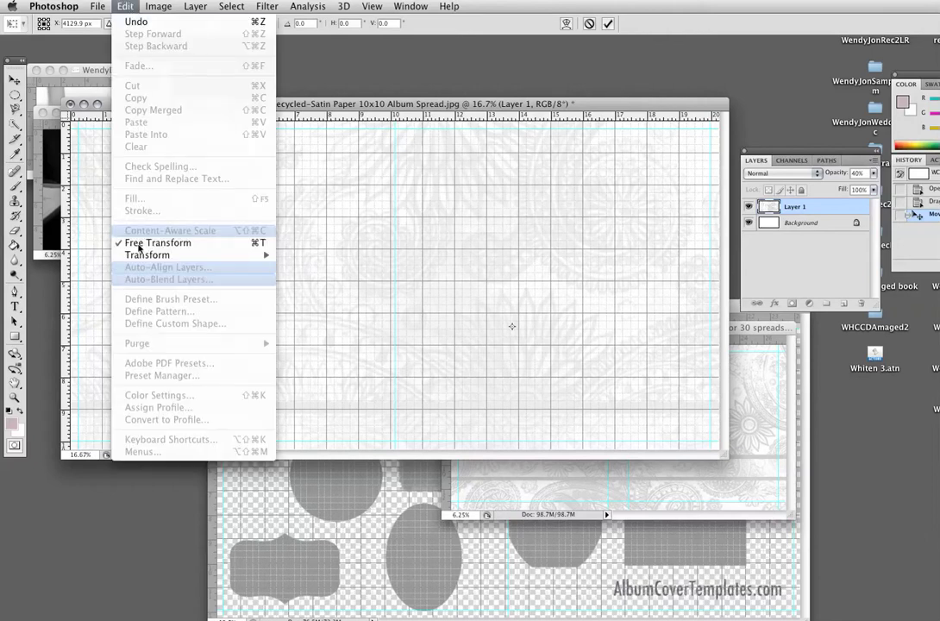
click(374, 205)
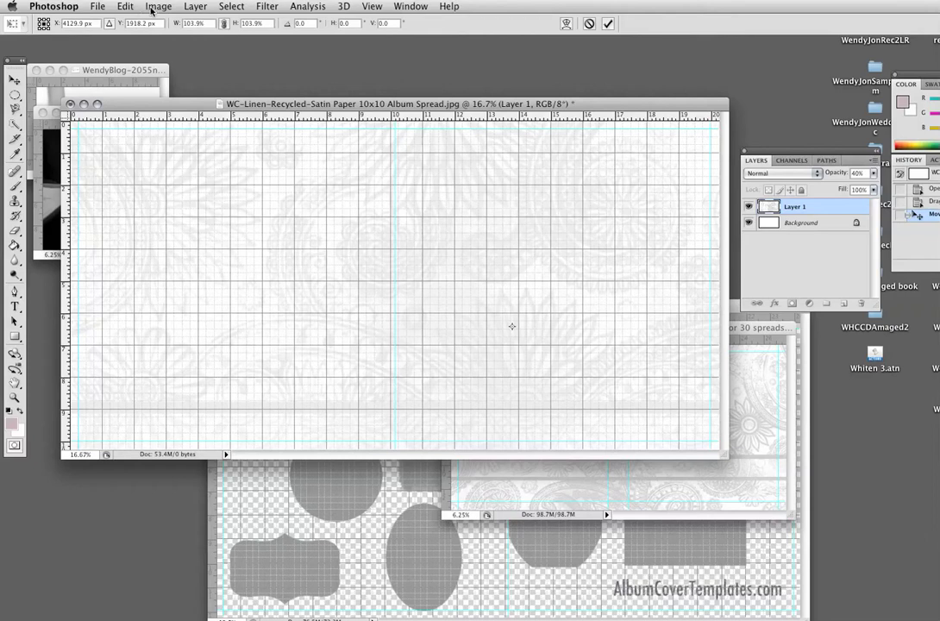
Step: Nudge the linen spread window up and right and bring the paisley cover forward
click(194, 9)
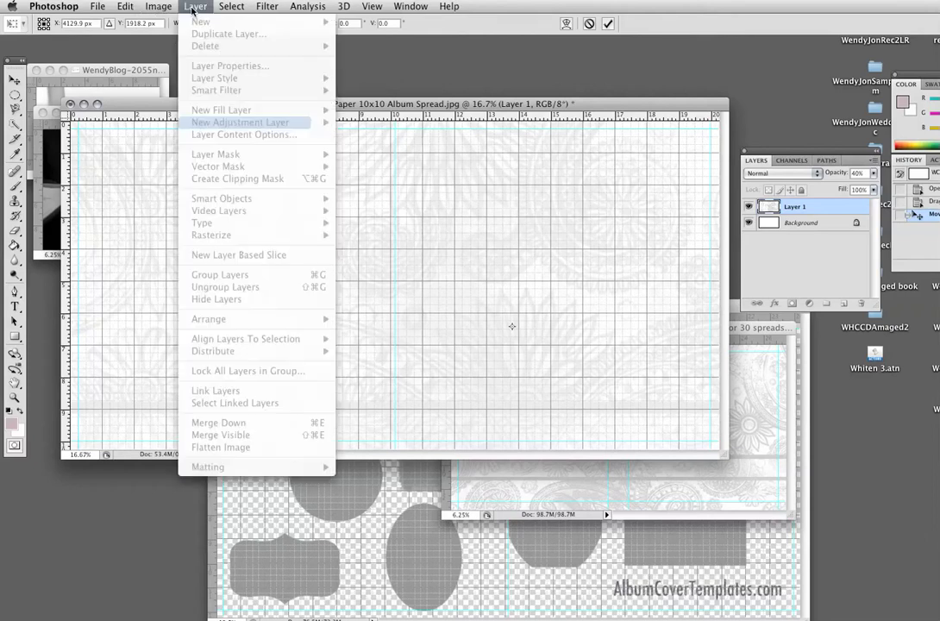
click(695, 111)
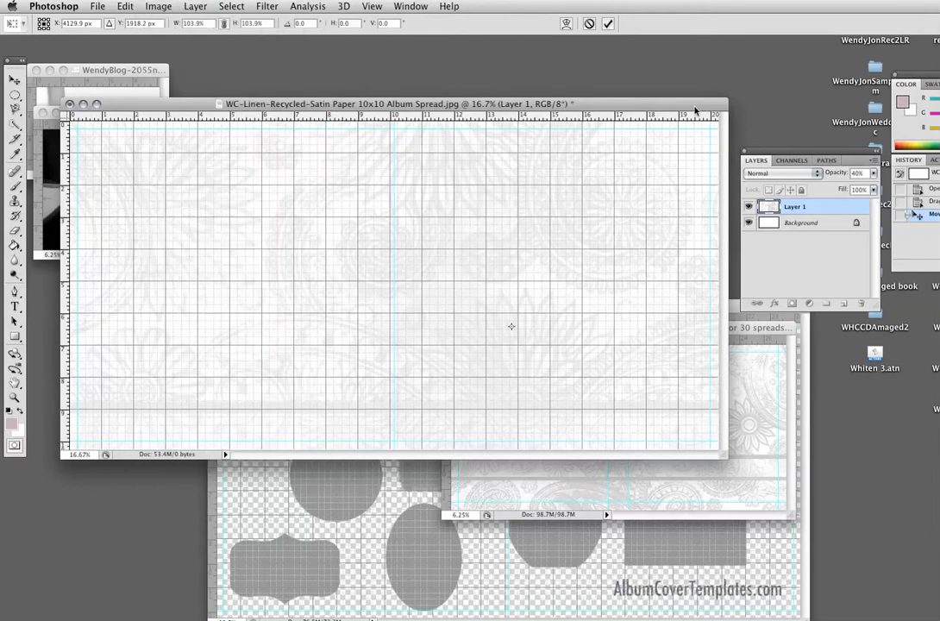
drag(695, 110, 706, 100)
drag(770, 324, 830, 357)
Step: Close the paisley cover document and move the placeholder shapes window up and right
key(v)
click(511, 363)
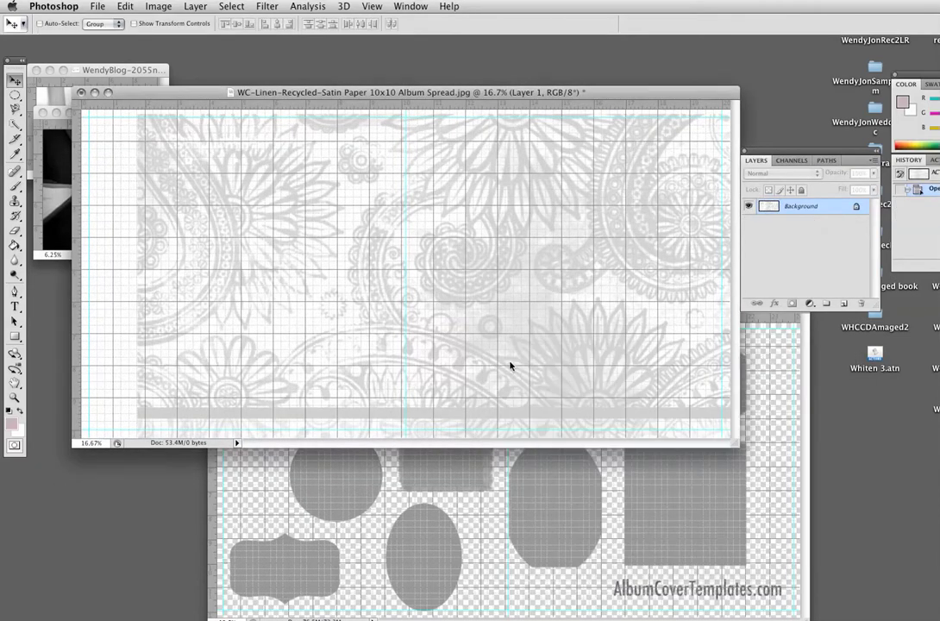
click(766, 376)
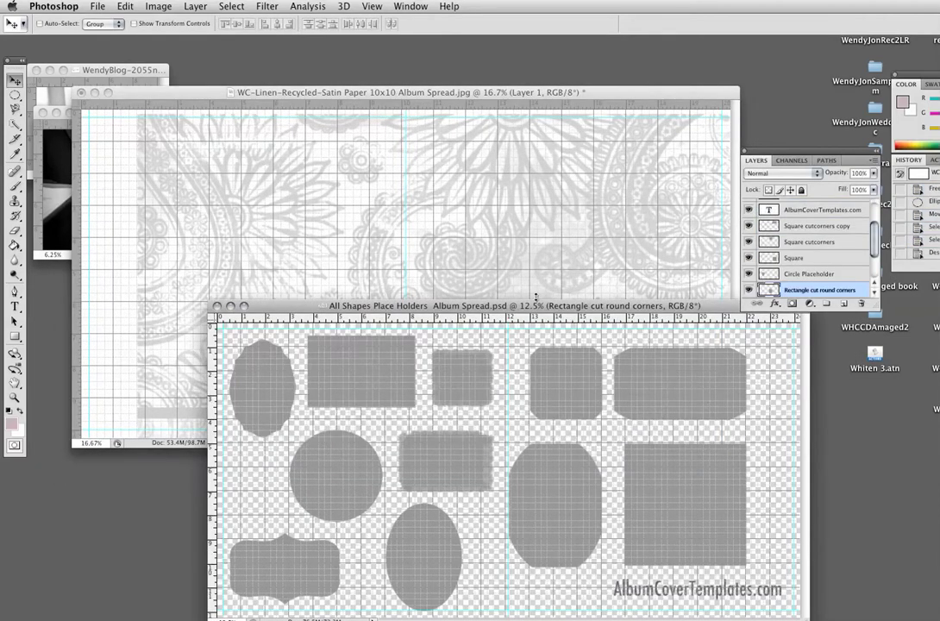
drag(542, 308, 573, 290)
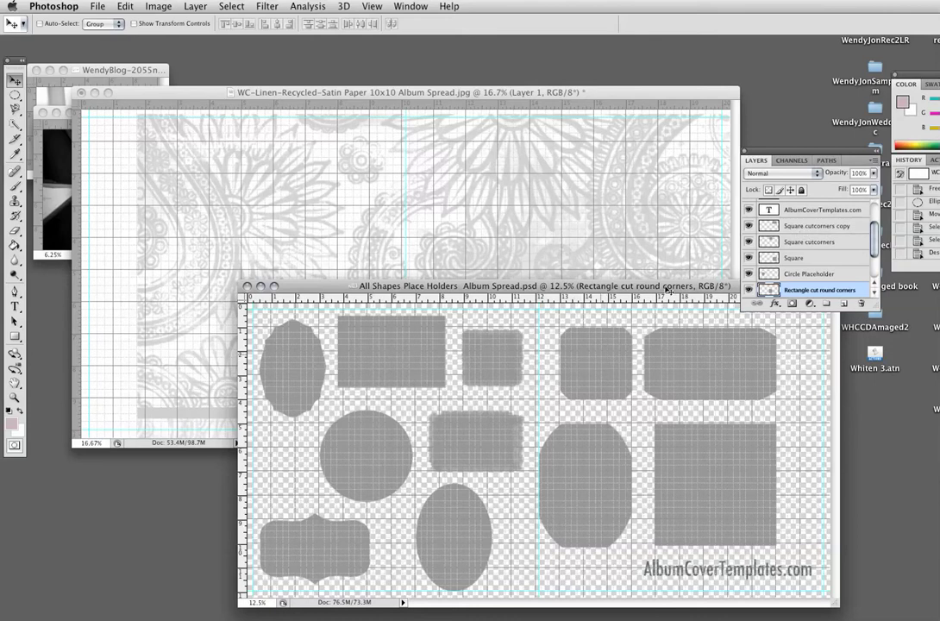
Step: Copy the Square cutcorners shape onto the spread and shift the paisley background left
click(798, 245)
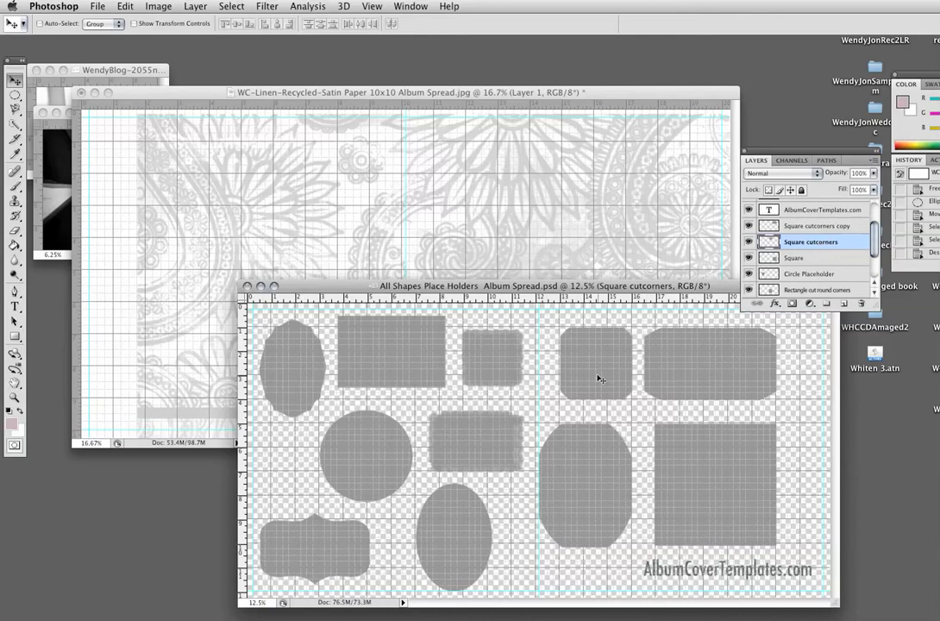
drag(599, 378, 542, 243)
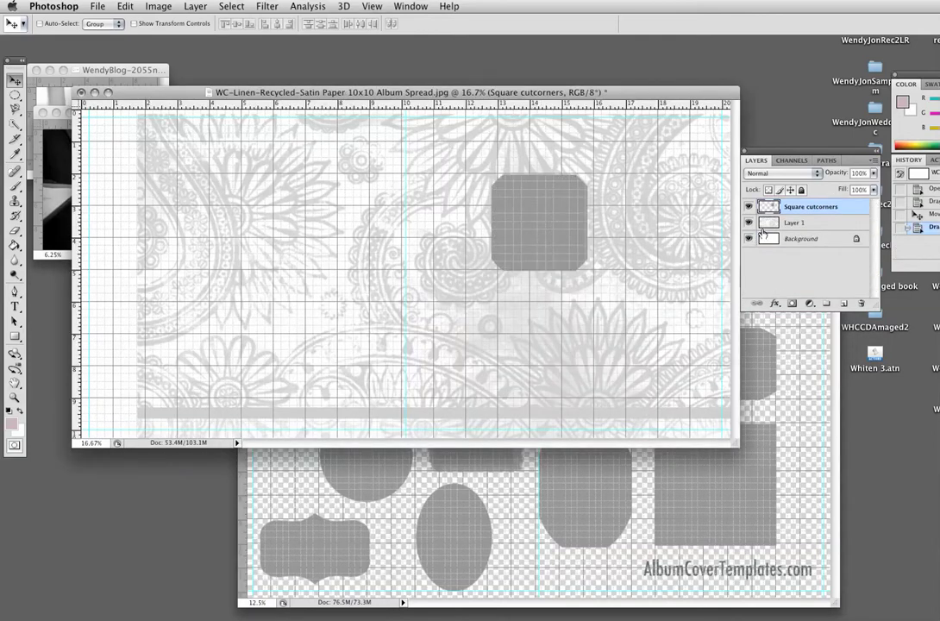
click(816, 226)
drag(314, 230, 269, 222)
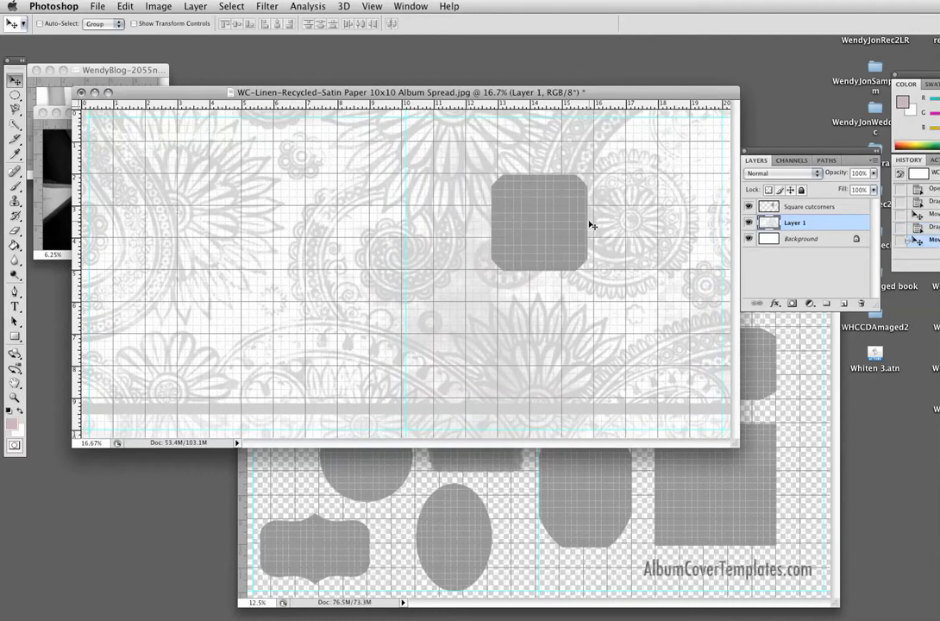
Step: Position the cut-corner square near the top centre of the spread
click(806, 207)
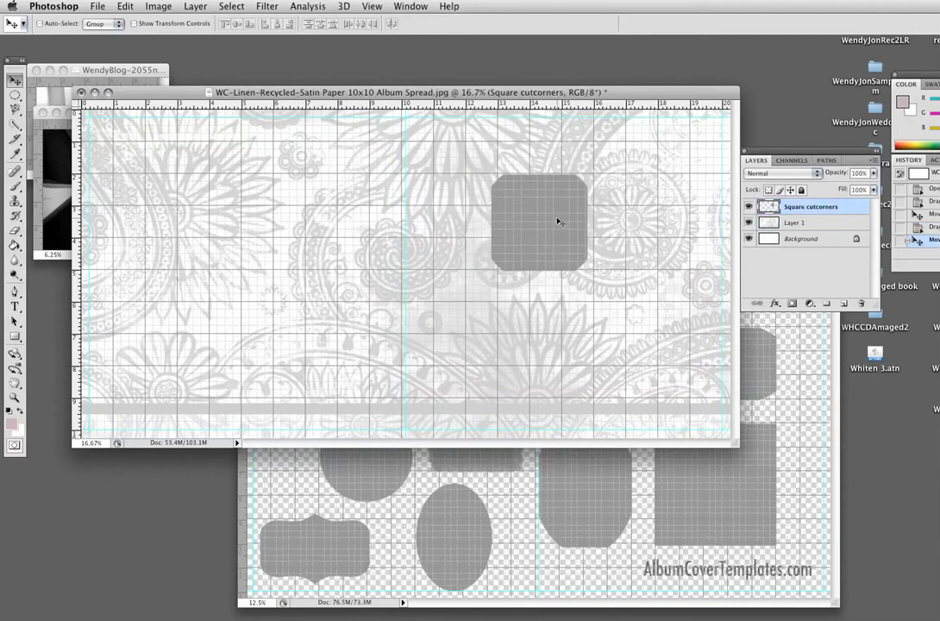
mouse_move(542, 223)
mouse_down()
mouse_move(536, 216)
mouse_move(554, 232)
mouse_up()
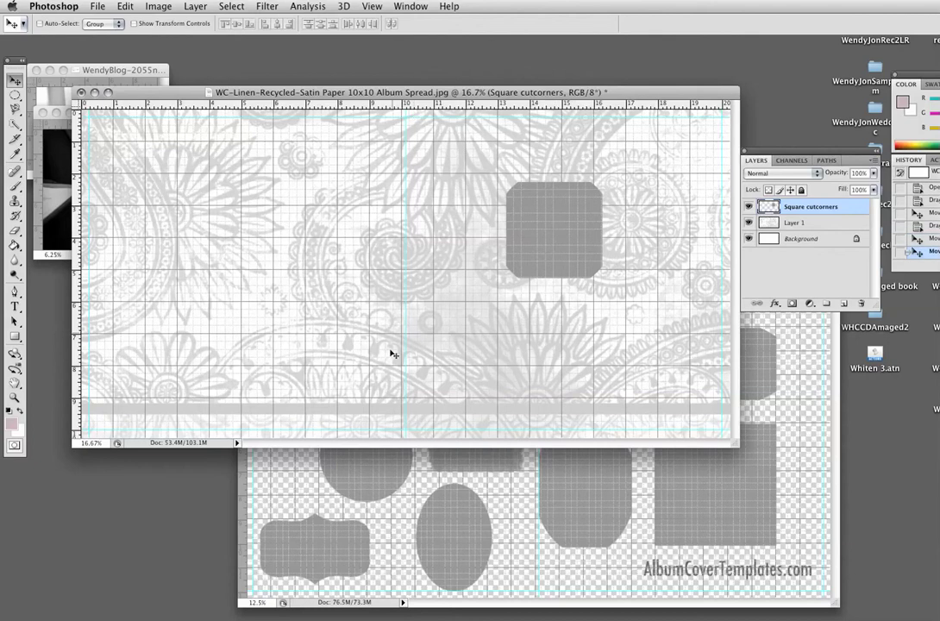
drag(552, 232, 484, 197)
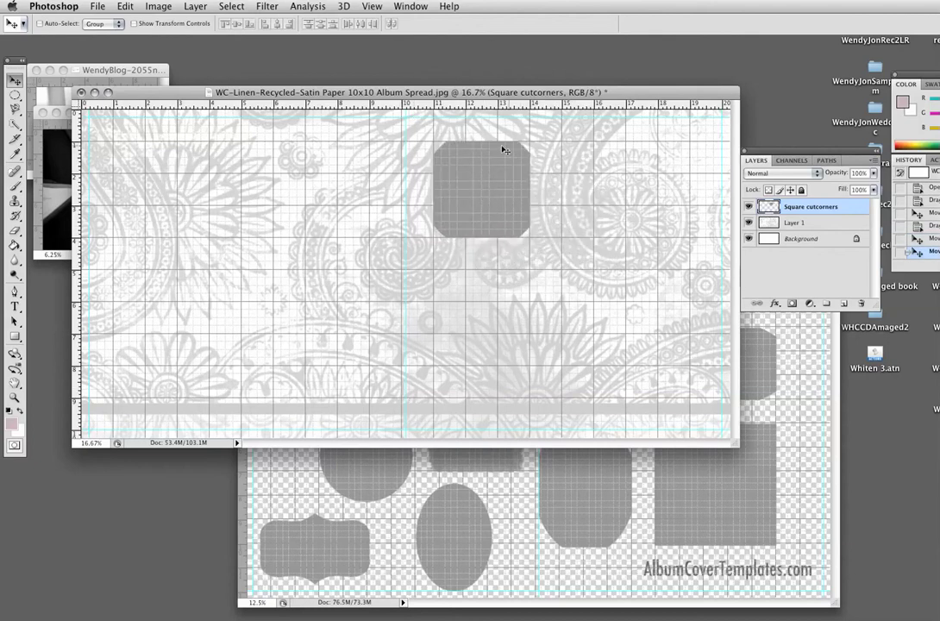
click(195, 6)
Step: Duplicate Square cutcorners and place the copy directly below the original
click(207, 35)
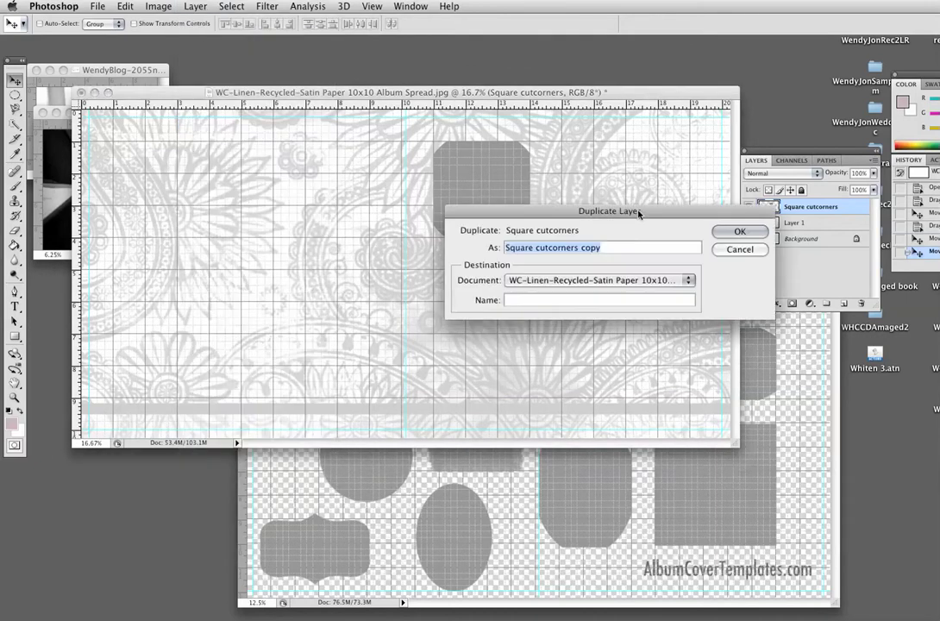
click(735, 231)
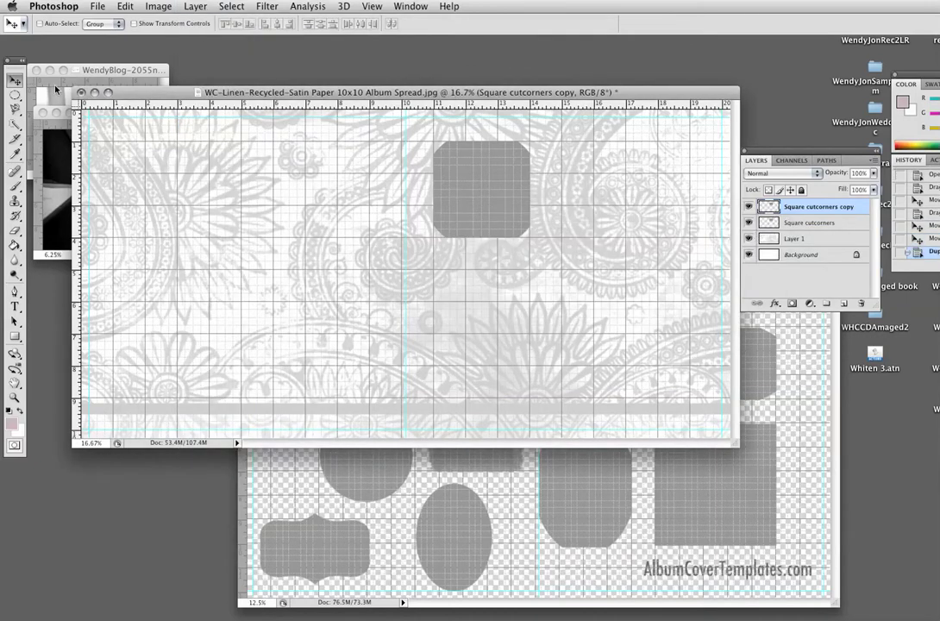
drag(487, 174, 483, 305)
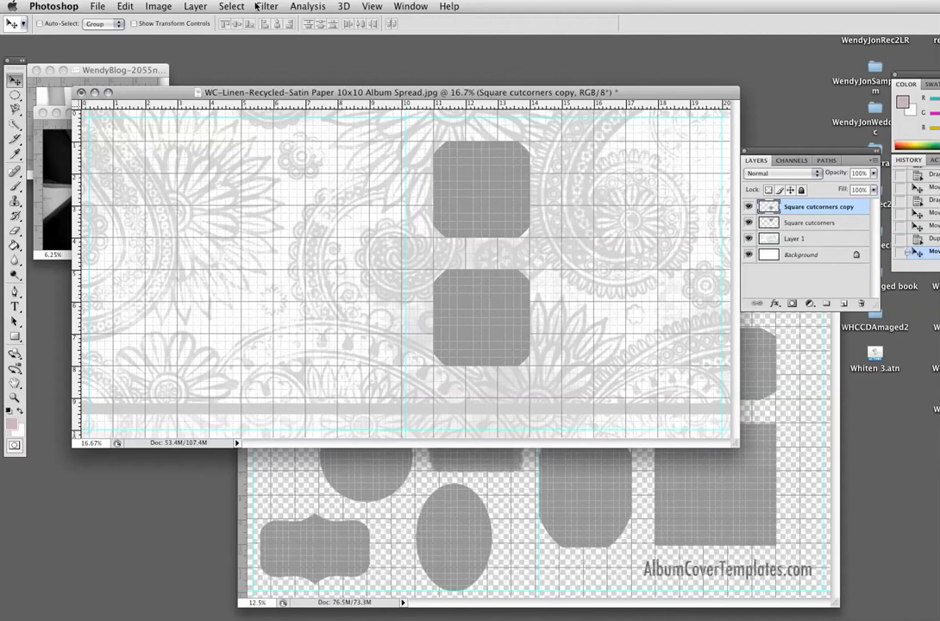
Step: Duplicate again as Square cutcorners copy 2 and place it right of the lower square
click(194, 7)
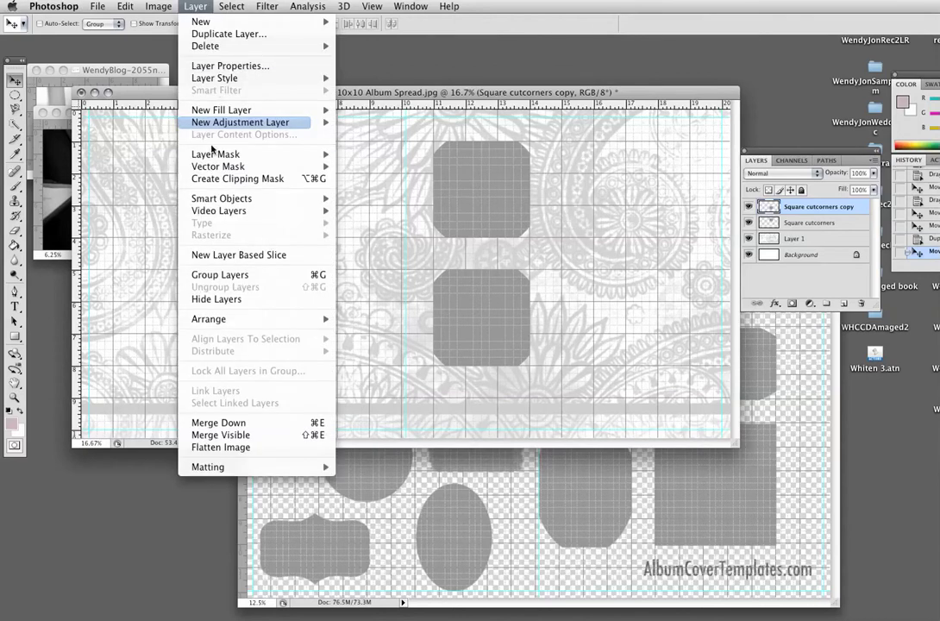
click(230, 34)
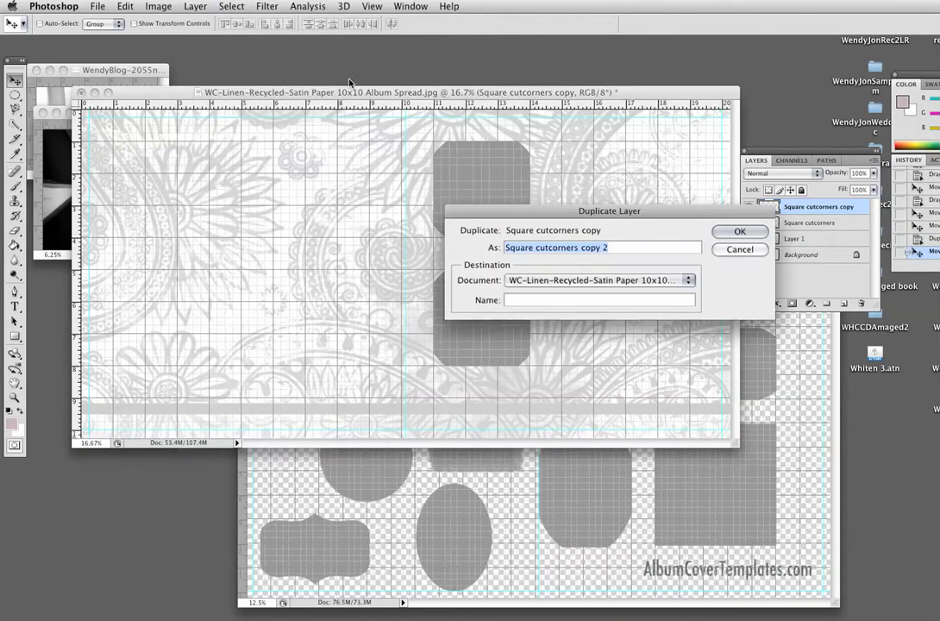
click(732, 232)
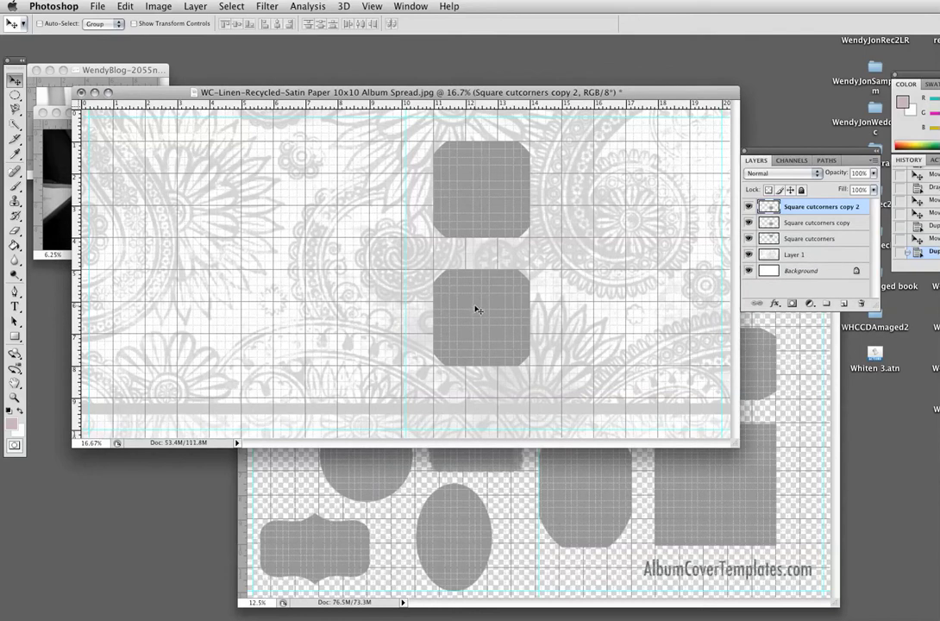
drag(475, 310, 634, 307)
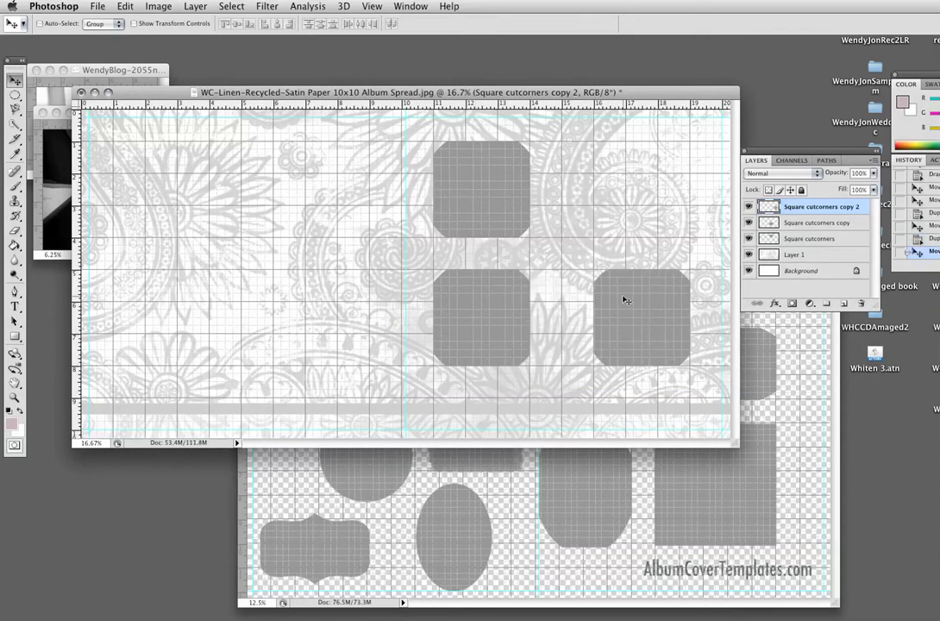
Step: Scale Square cutcorners copy 2 into a large, tall rectangle beside the two stacked squares
key(ctrl+t)
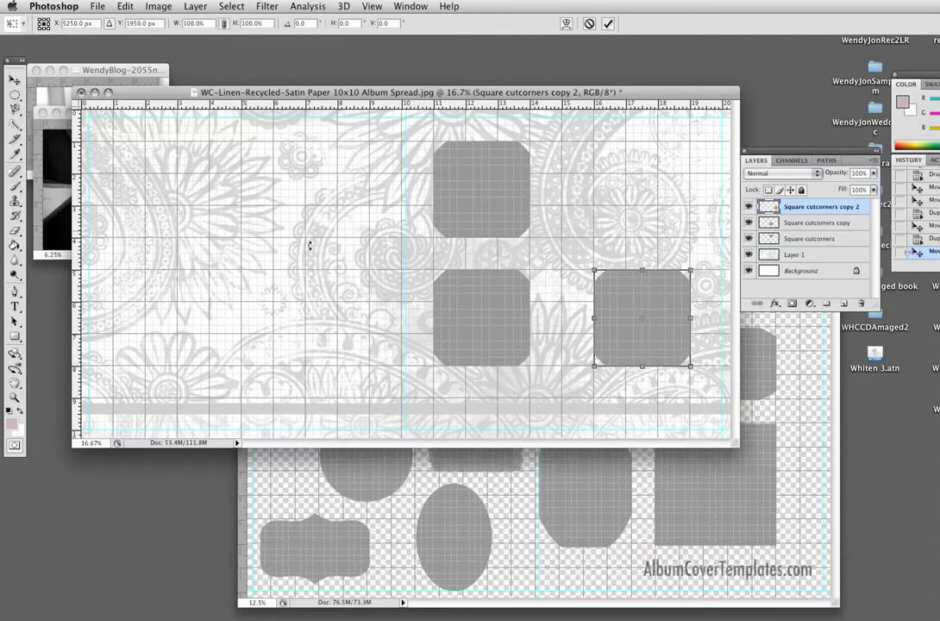
drag(596, 270, 543, 210)
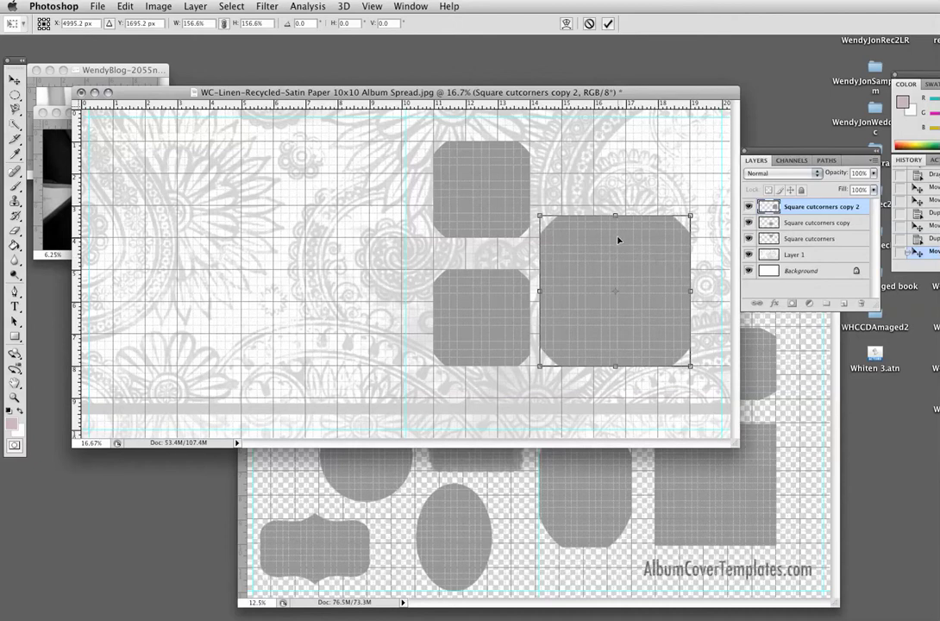
drag(615, 218, 617, 147)
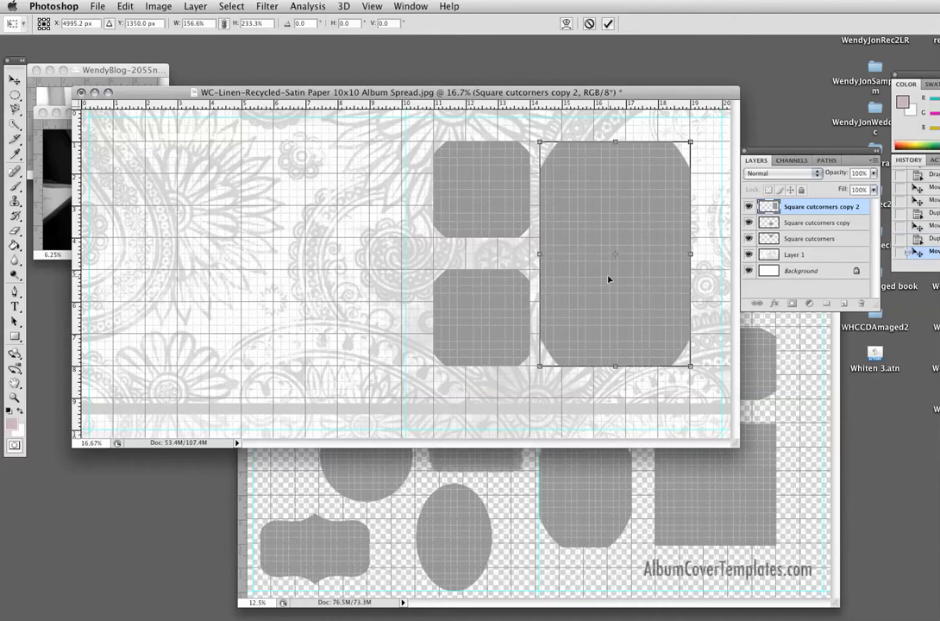
drag(608, 278, 622, 277)
key(Return)
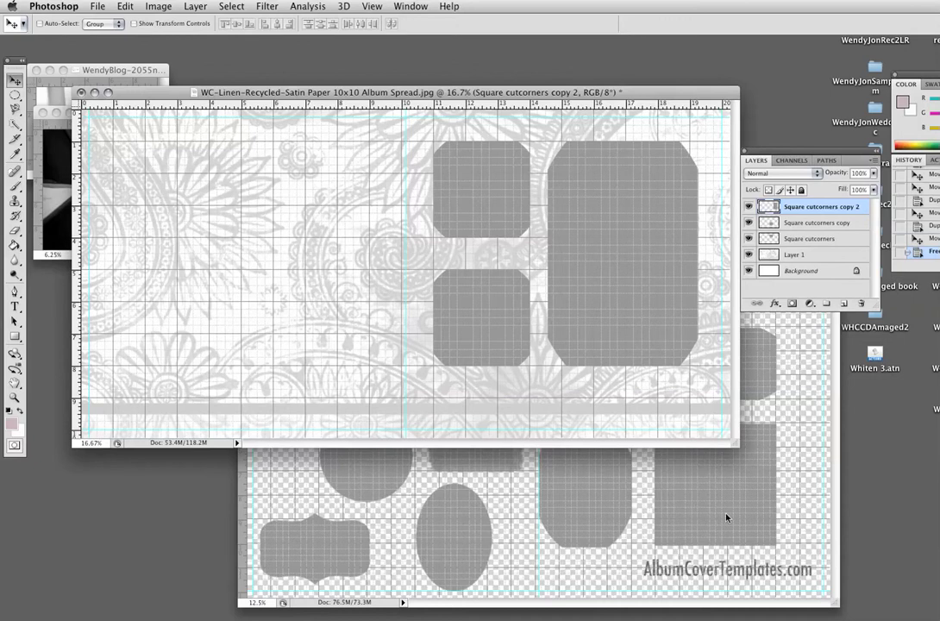
Step: Drag the Square Sloppy shape from the placeholder document into the linen spread
click(785, 392)
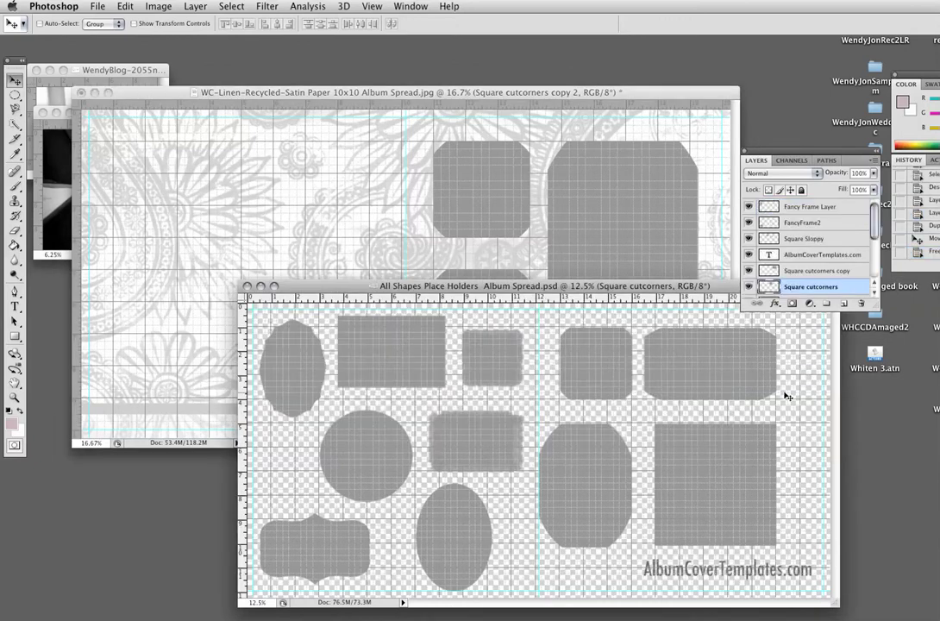
click(798, 241)
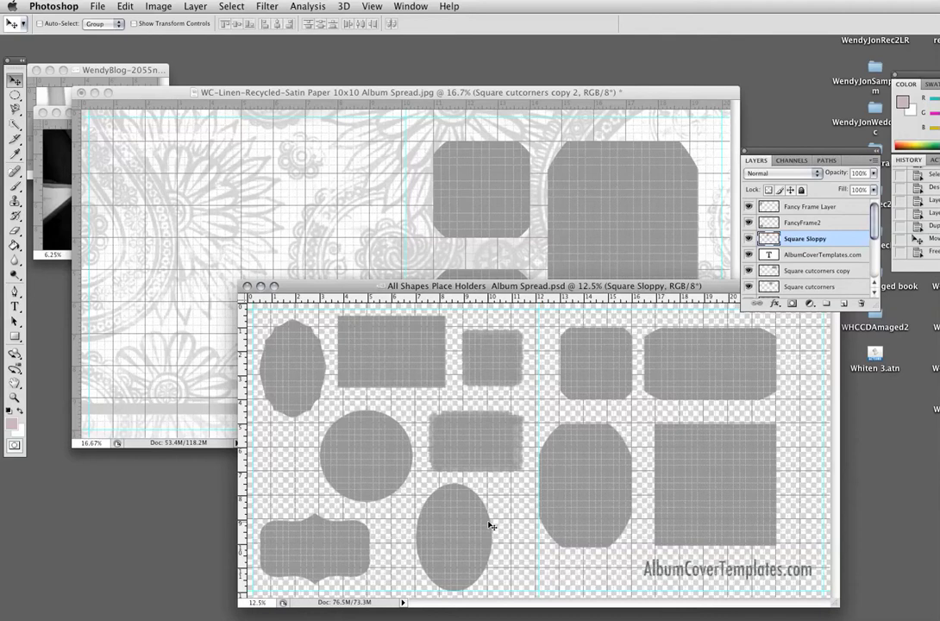
drag(427, 304, 207, 235)
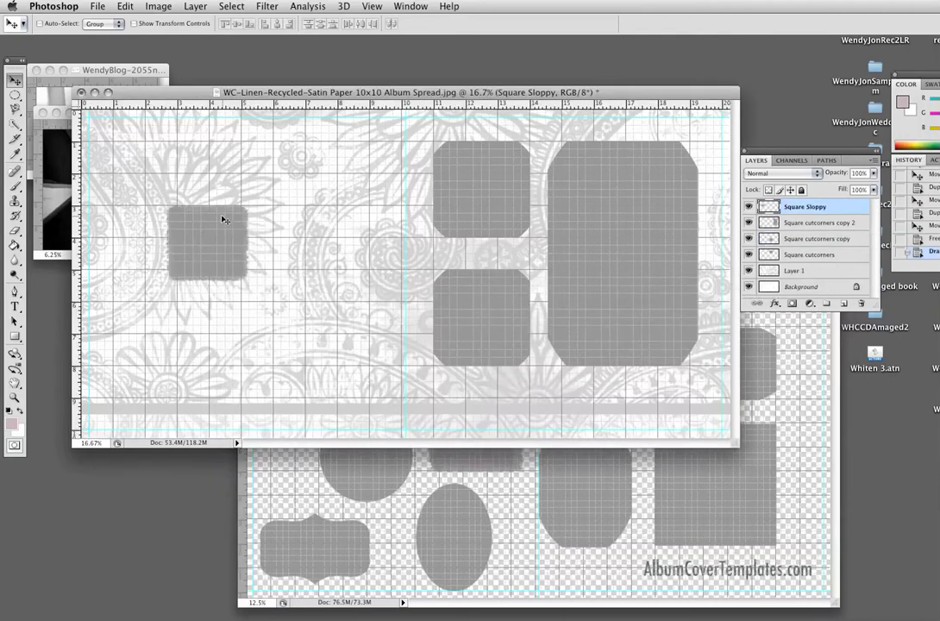
Step: Free Transform the Square Sloppy shape to about 273% across the left half
click(158, 7)
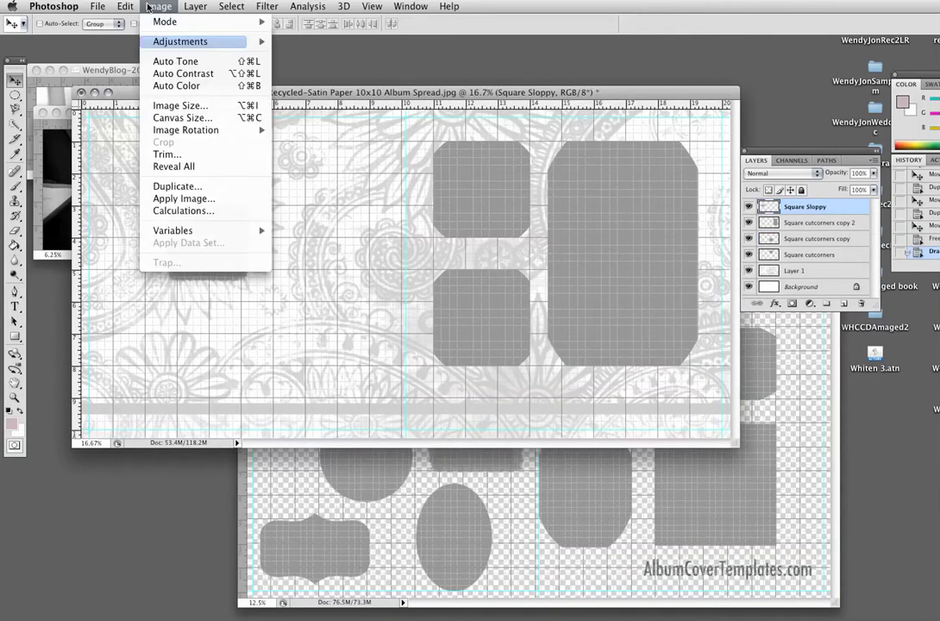
click(137, 243)
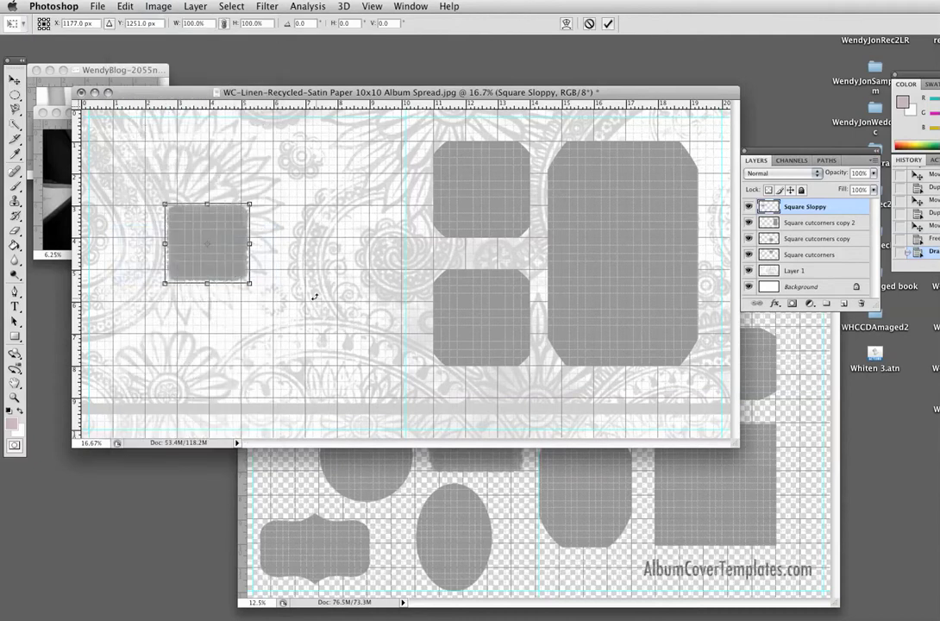
drag(251, 285, 359, 385)
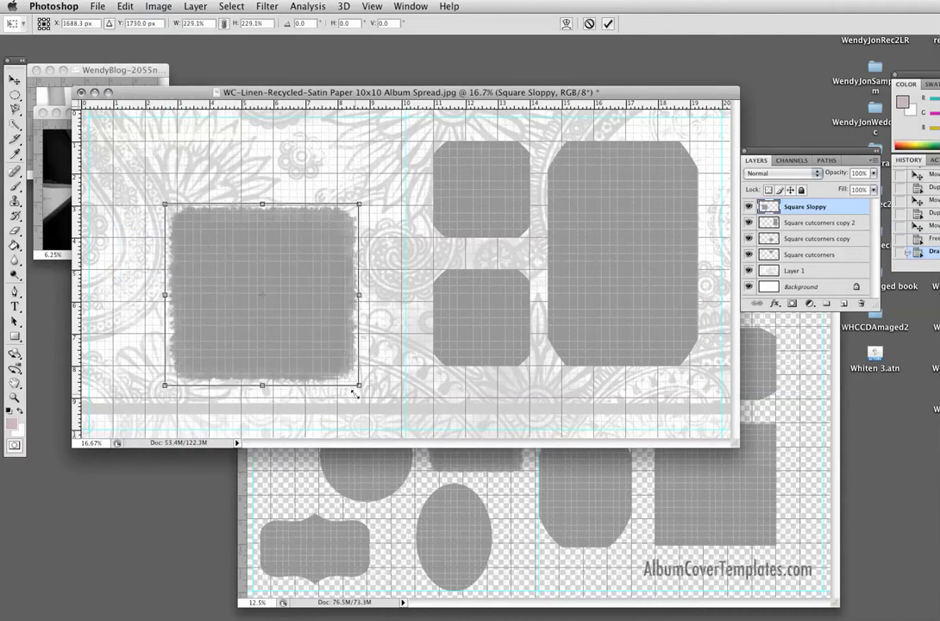
drag(164, 194, 129, 150)
drag(212, 243, 217, 215)
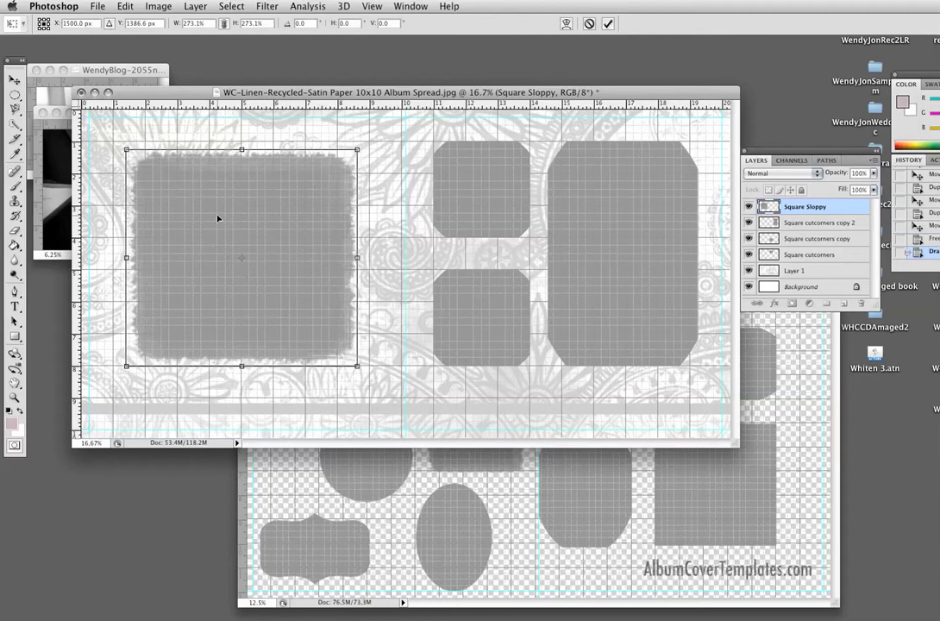
key(Return)
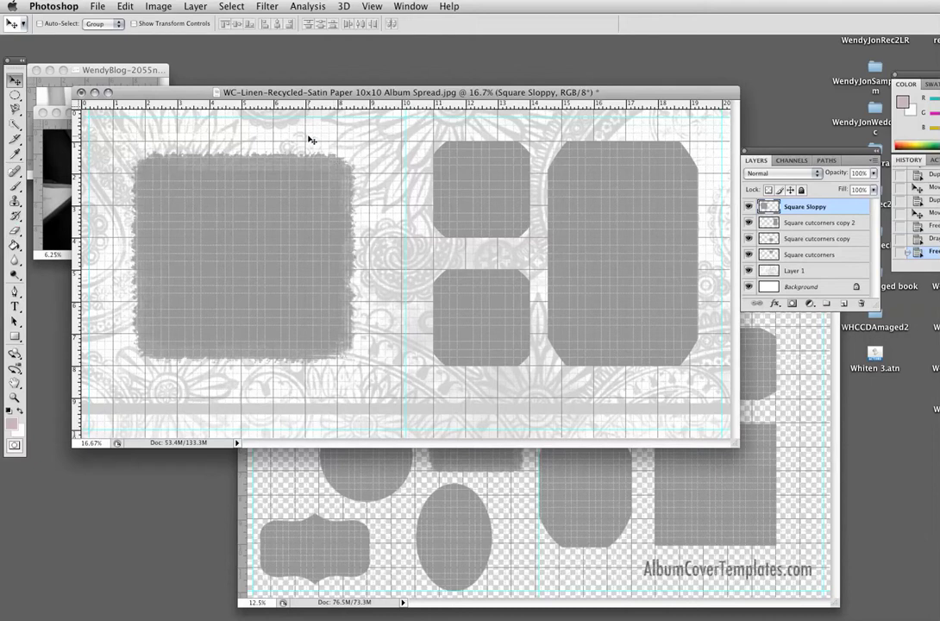
click(362, 7)
mouse_move(384, 202)
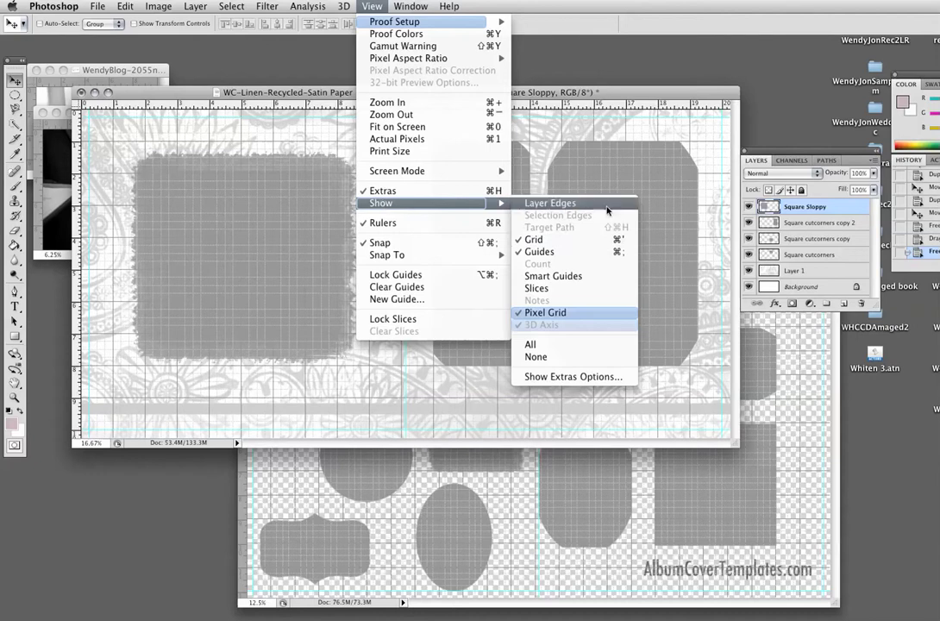
click(250, 126)
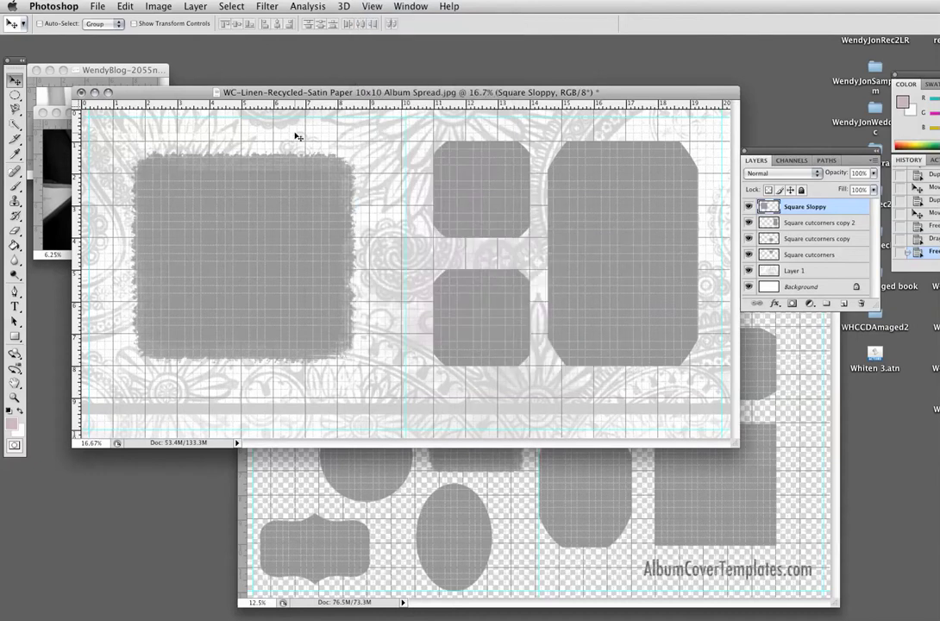